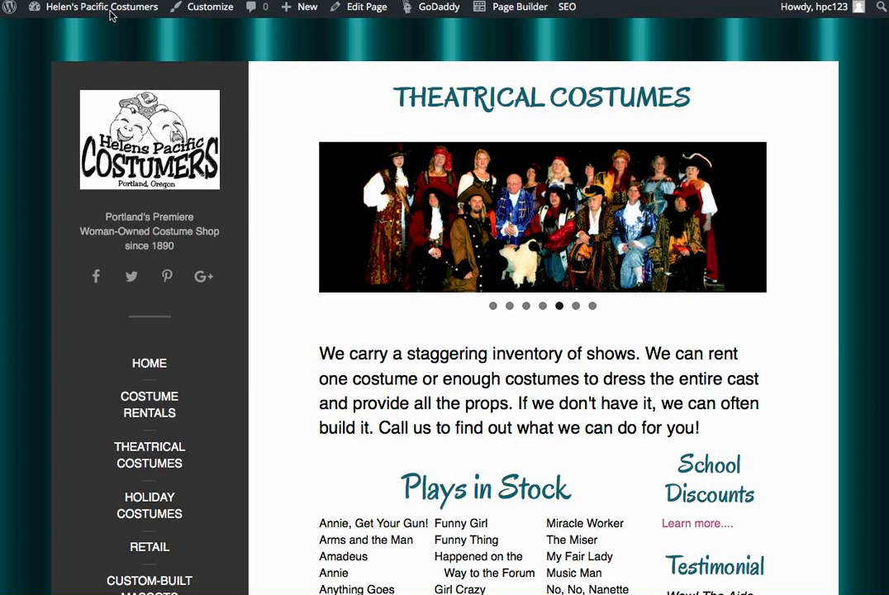
# Open the Meta Slider plugin from the site's WordPress dashboard.
pyautogui.moveTo(111, 21)
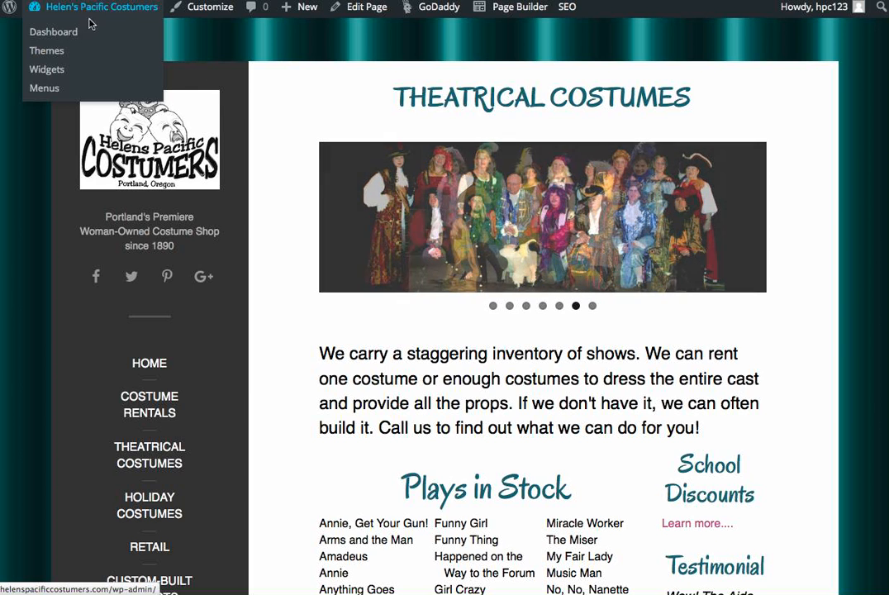
pyautogui.click(73, 33)
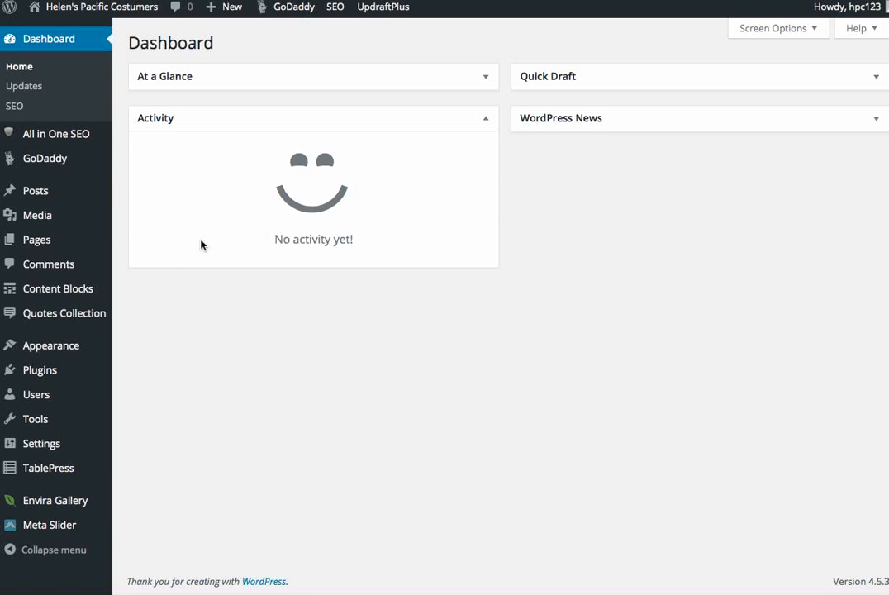
pyautogui.moveTo(68, 524)
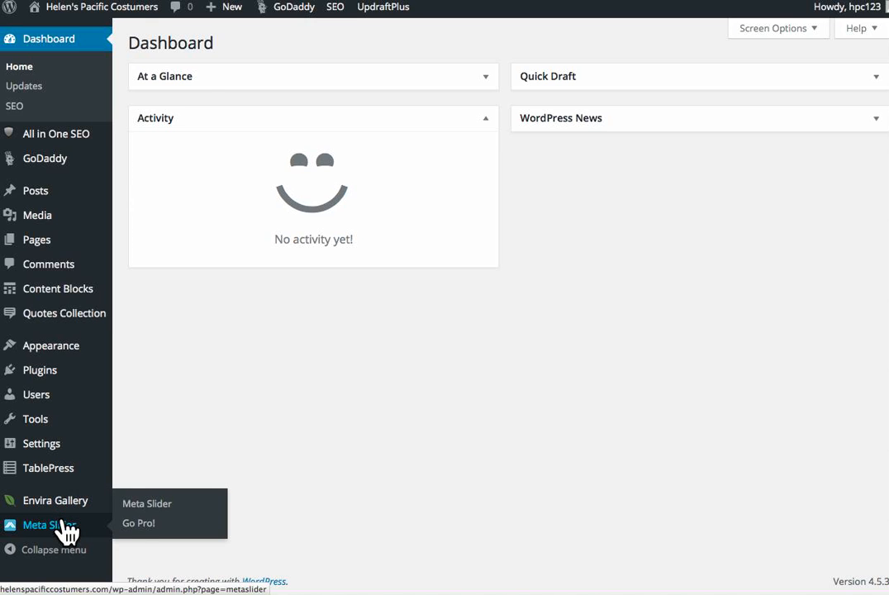
pyautogui.click(66, 525)
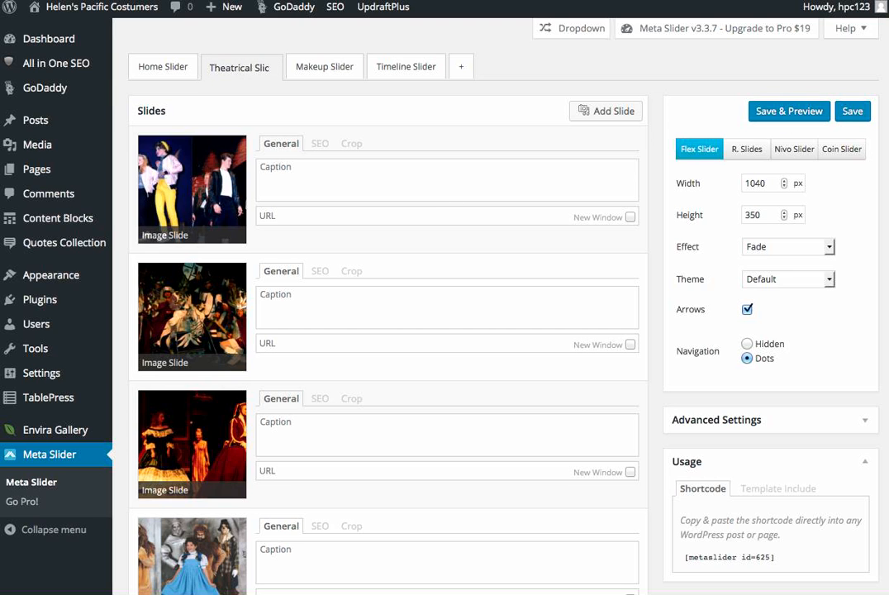
# Examine the Theatrical Slider's slide images and its slideshow width and height settings.
pyautogui.scroll(-2, 388, 330)
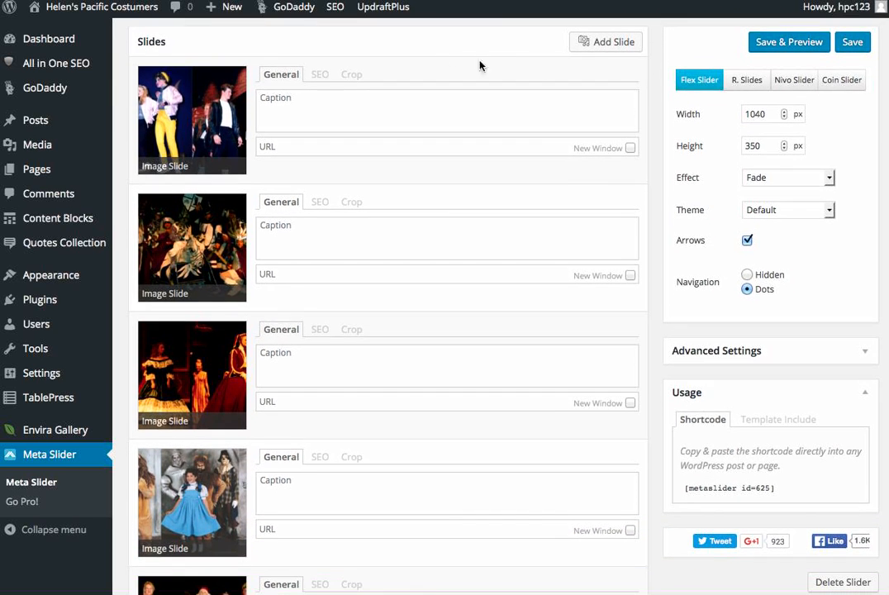
pyautogui.moveTo(183, 245)
pyautogui.moveTo(178, 529)
pyautogui.doubleClick(767, 114)
pyautogui.click(750, 145)
pyautogui.doubleClick(749, 145)
pyautogui.doubleClick(746, 114)
pyautogui.doubleClick(746, 146)
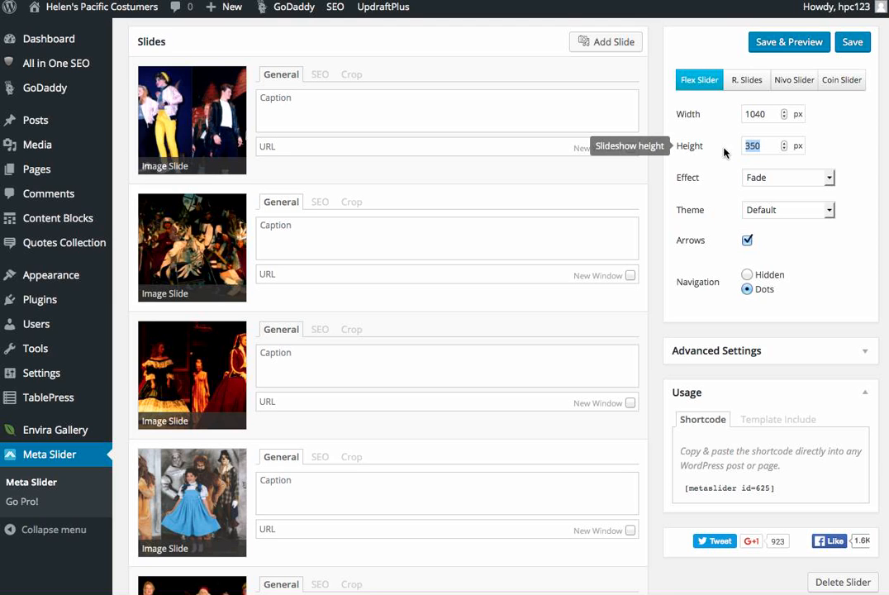
pyautogui.click(769, 113)
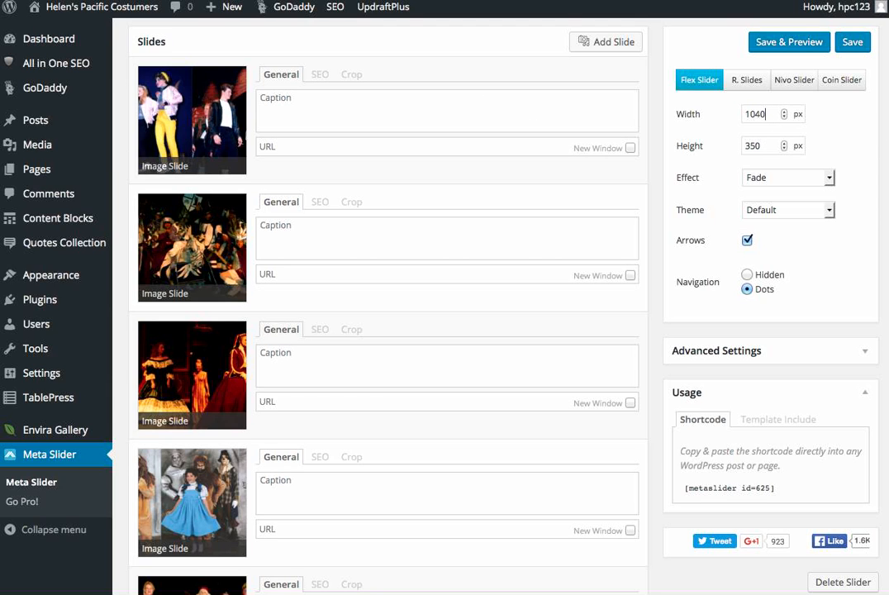
pyautogui.scroll(2, 238, 60)
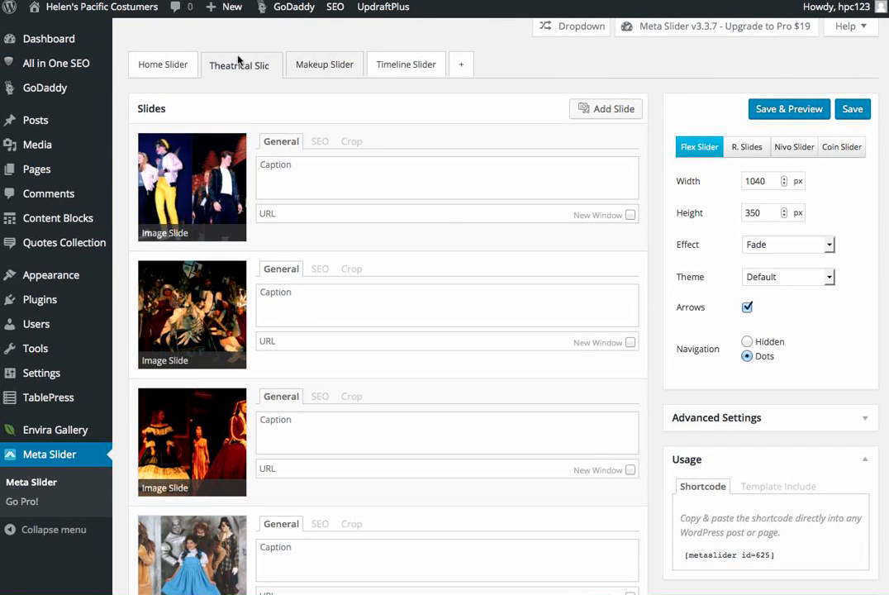
# Review the SEO image title and alt text of the Under-the-Sea Party slide in the Home Slider.
pyautogui.click(183, 66)
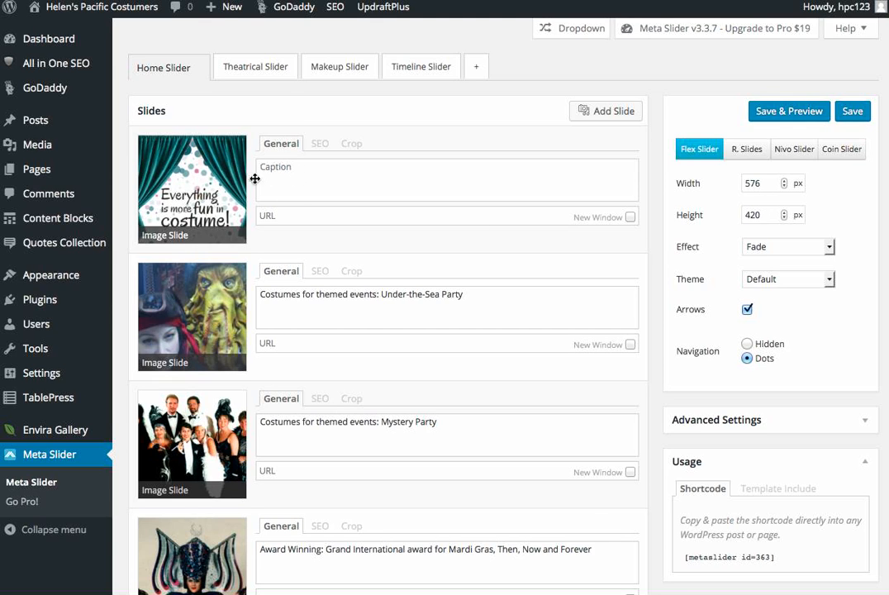
pyautogui.moveTo(235, 180)
pyautogui.click(320, 273)
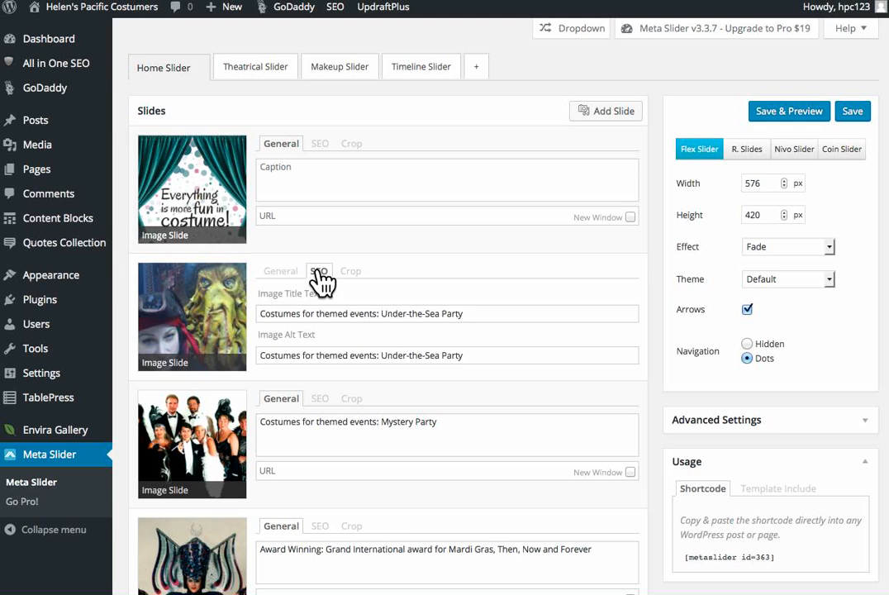
pyautogui.moveTo(468, 313); pyautogui.dragTo(284, 304)
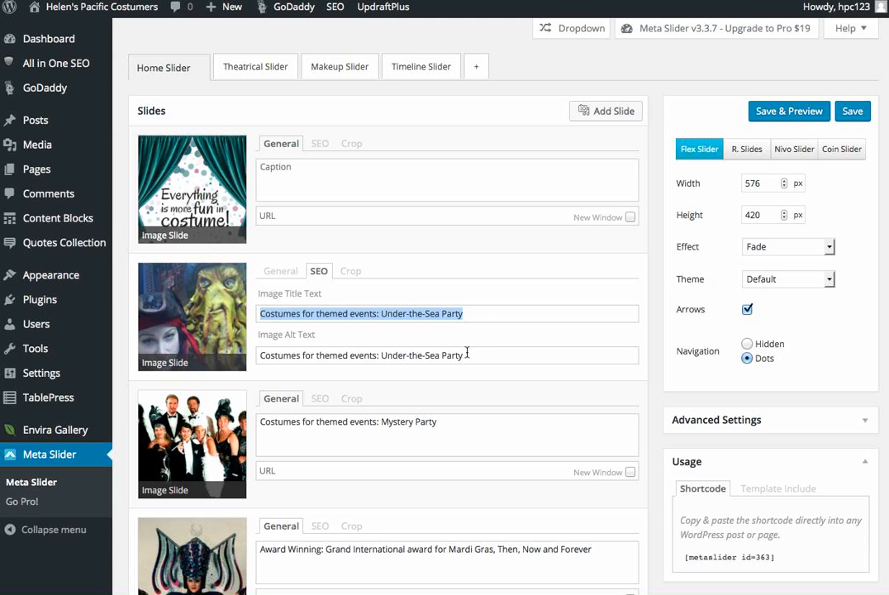
pyautogui.moveTo(466, 353); pyautogui.dragTo(263, 349)
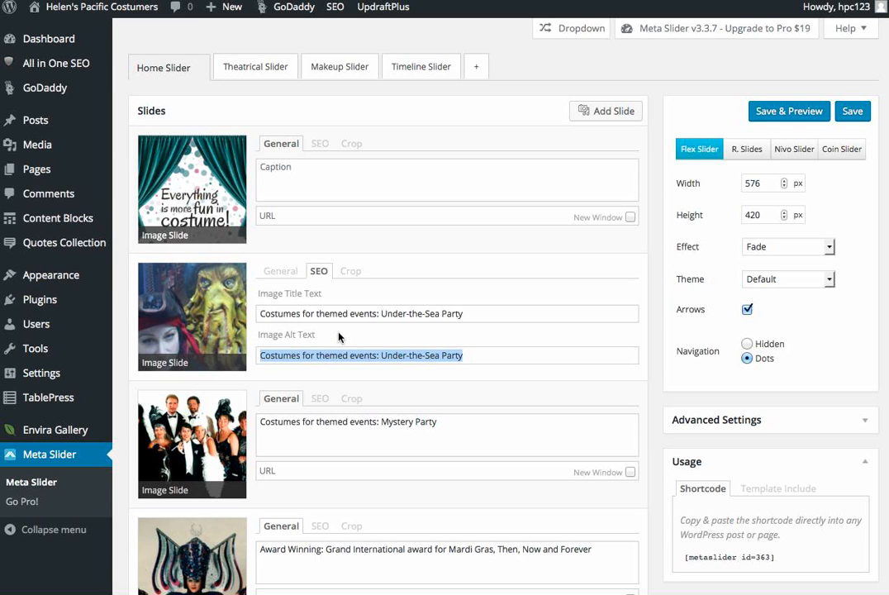
pyautogui.click(261, 314)
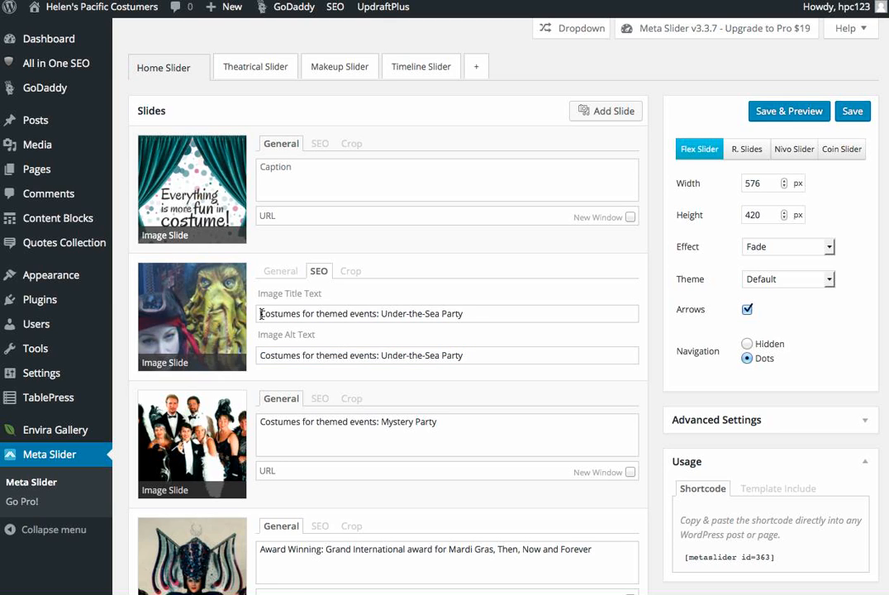
pyautogui.moveTo(261, 314); pyautogui.dragTo(304, 314)
pyautogui.moveTo(316, 314); pyautogui.dragTo(254, 313)
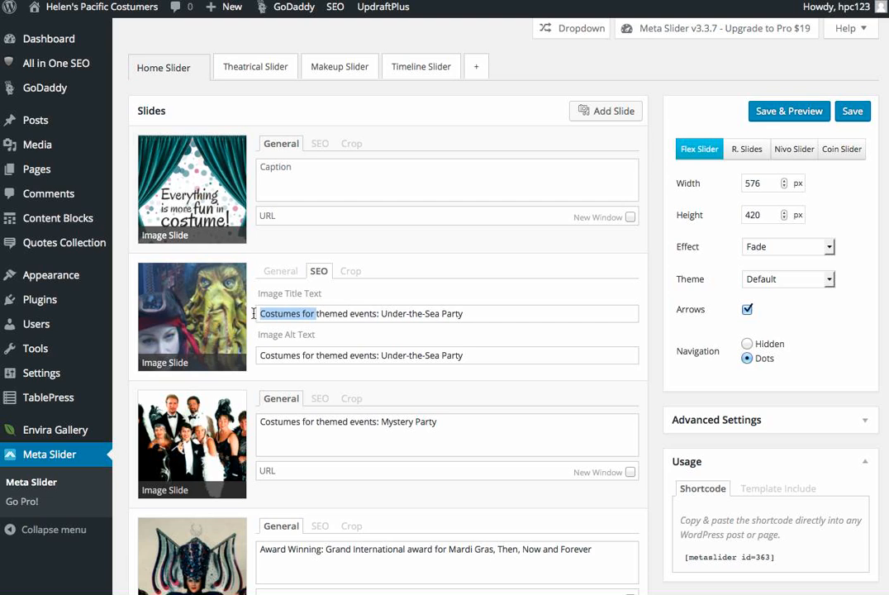
pyautogui.click(467, 317)
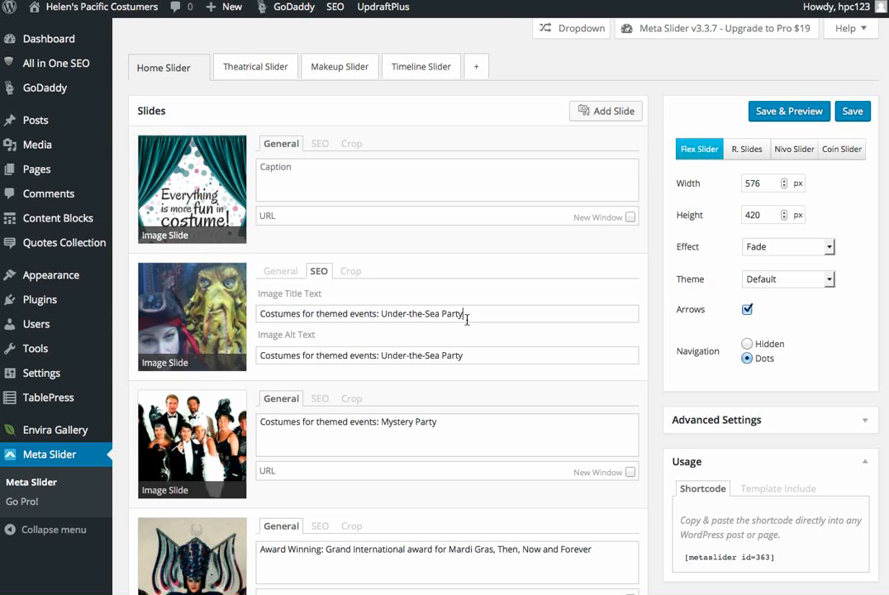
# Review the general captions of the Under-the-Sea Party and Mystery Party slides in the Home Slider.
pyautogui.click(285, 274)
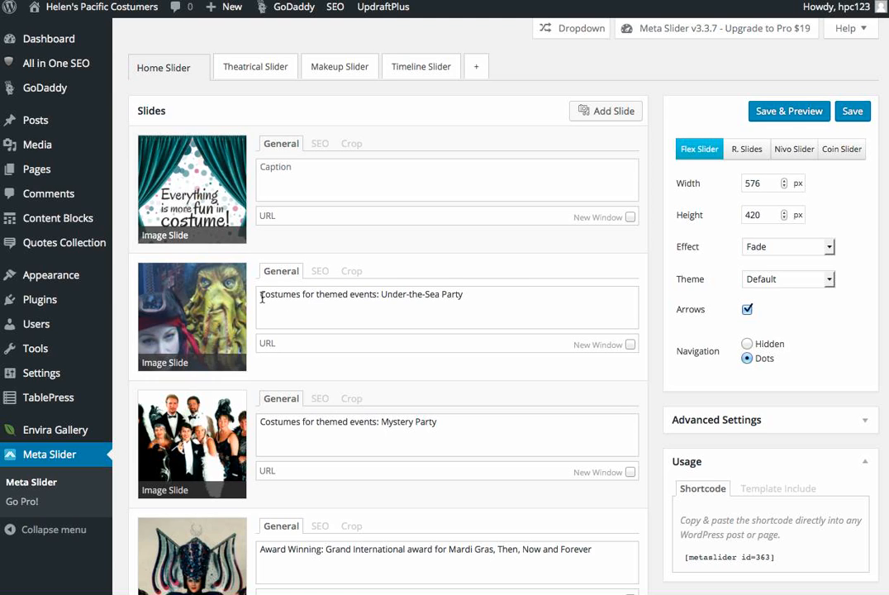
pyautogui.tripleClick(262, 297)
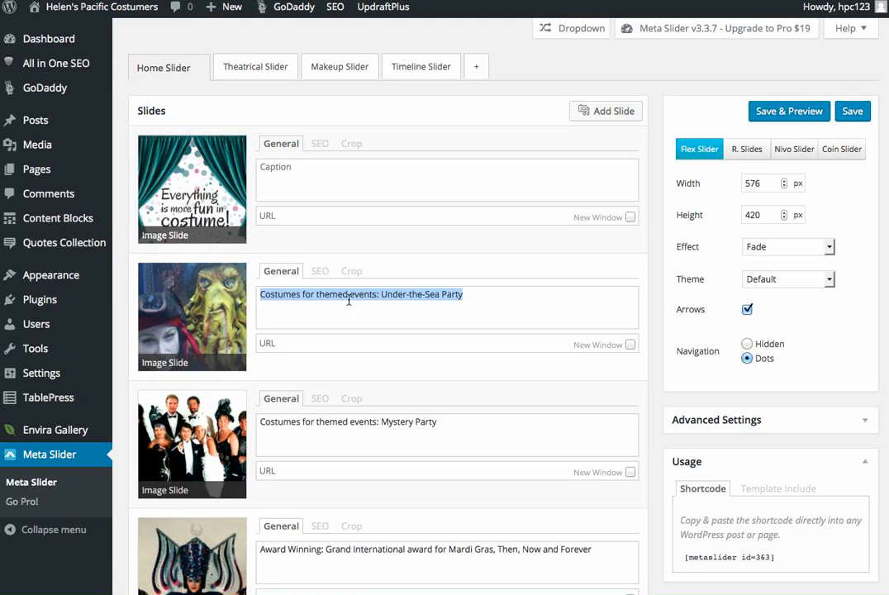
pyautogui.click(258, 295)
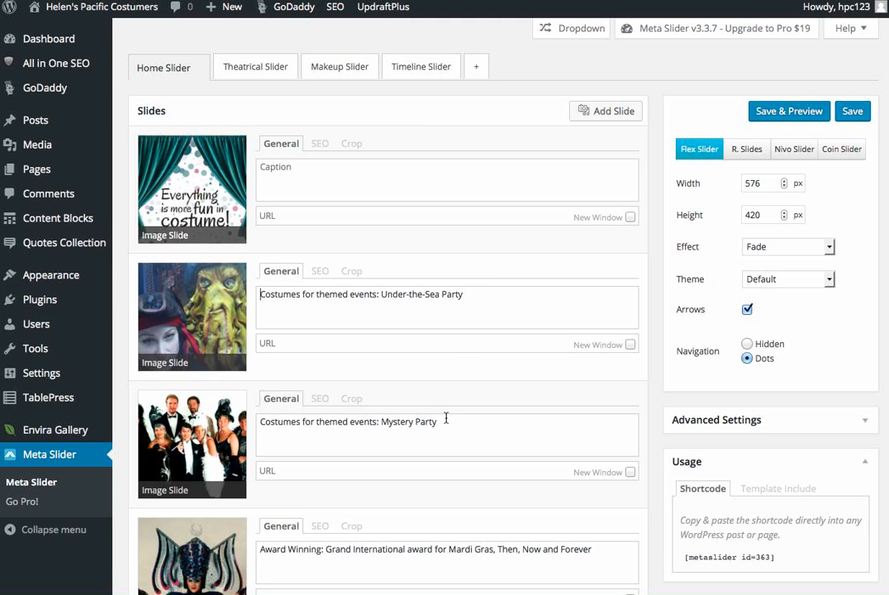
pyautogui.moveTo(446, 422); pyautogui.dragTo(259, 422)
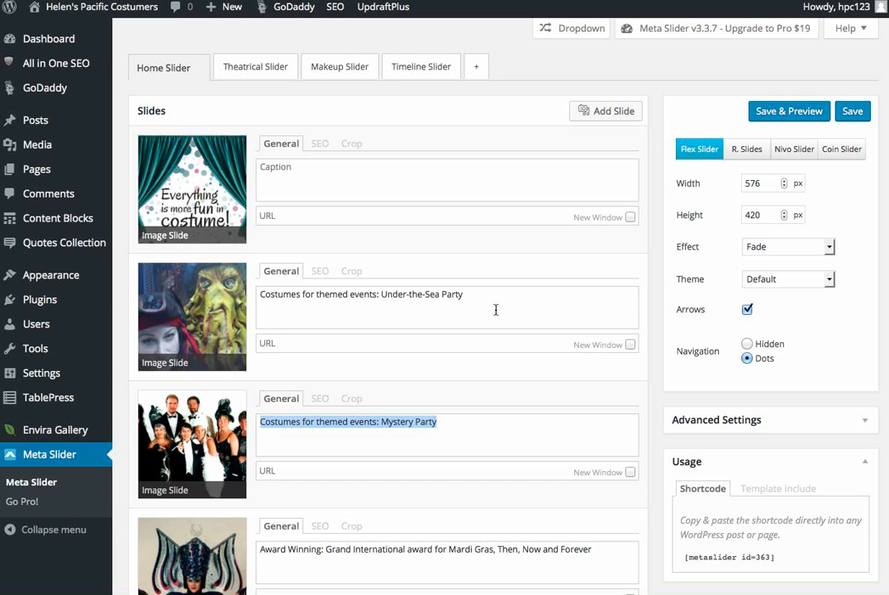
# Display the SEO title and alt text of the Theatrical Slider's first two slides and save the slider.
pyautogui.click(270, 73)
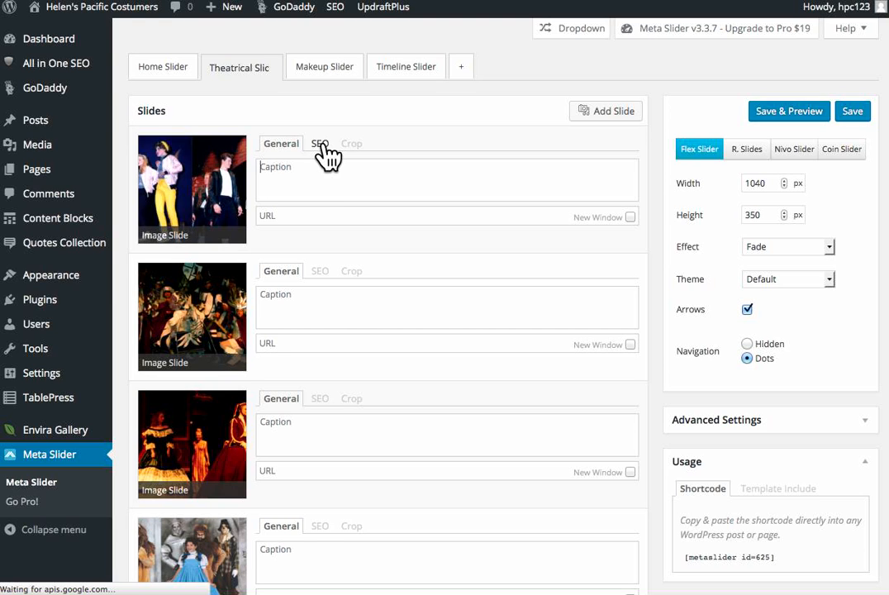
pyautogui.click(319, 145)
pyautogui.click(321, 271)
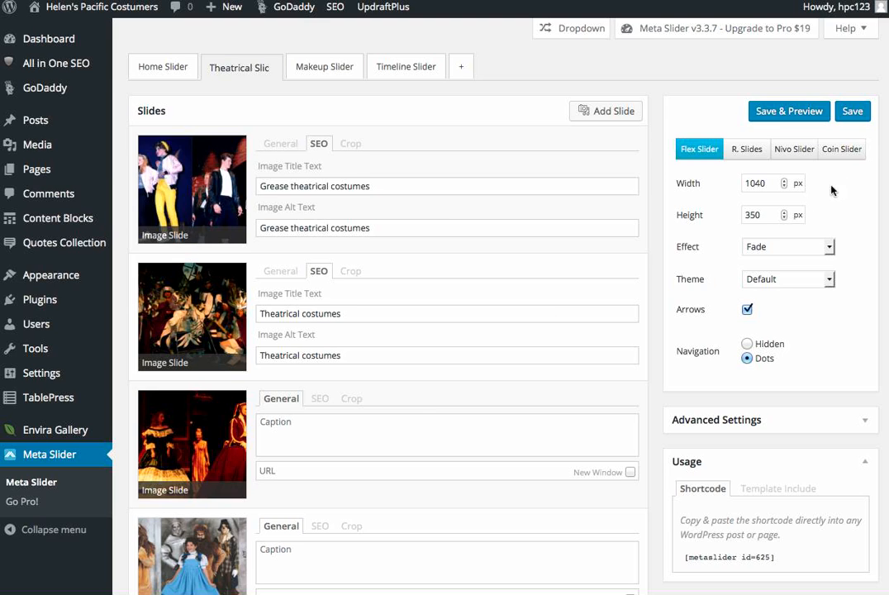
pyautogui.click(852, 112)
# Move the Theatrical Slider's second slide below the third and back to second place, and save the slider.
pyautogui.moveTo(192, 297); pyautogui.dragTo(185, 436)
pyautogui.moveTo(165, 263); pyautogui.dragTo(196, 302)
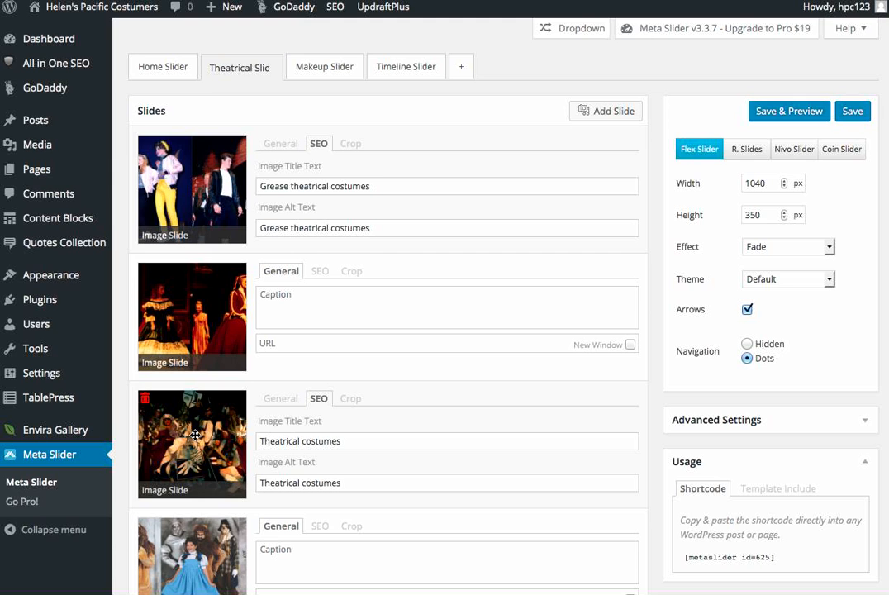
pyautogui.moveTo(196, 433); pyautogui.dragTo(198, 306)
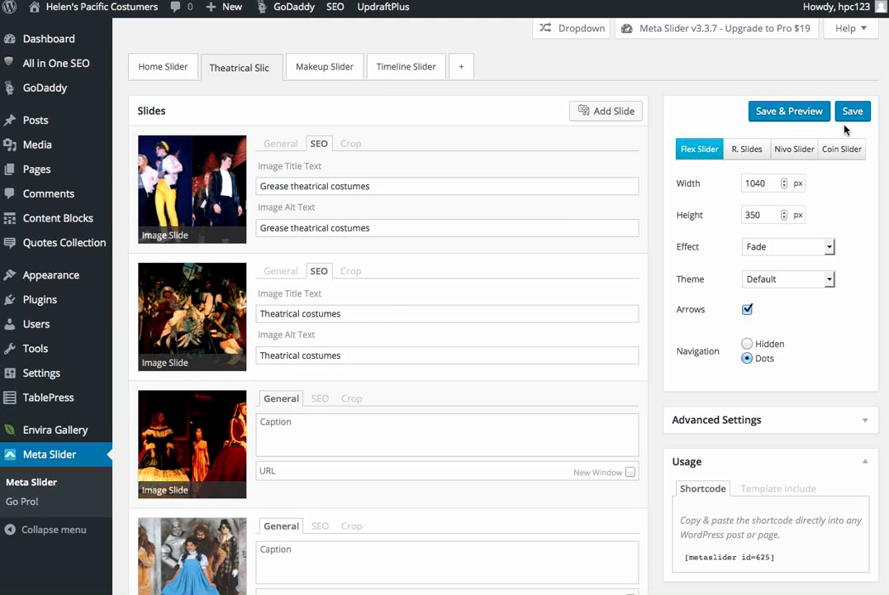
pyautogui.click(851, 112)
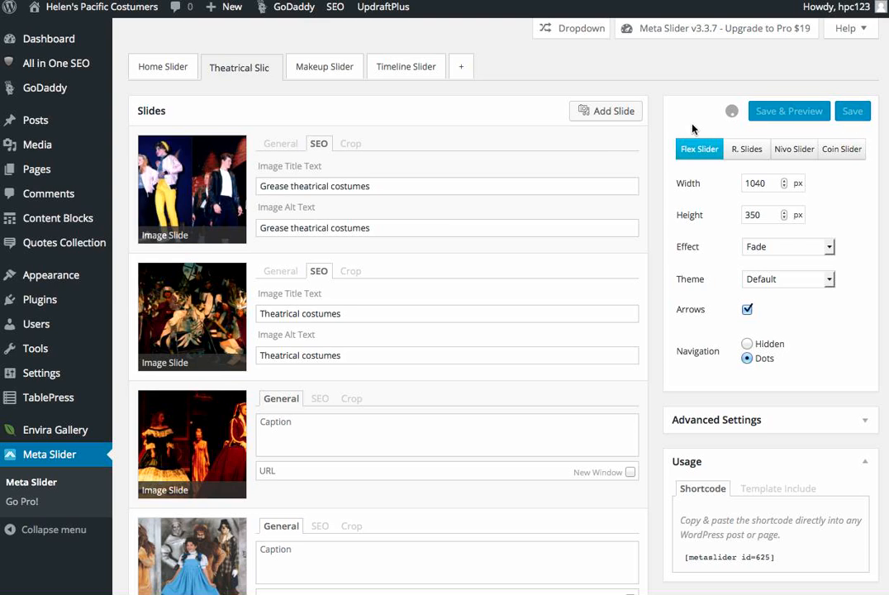
# Add the Captain Hook costumes image many-1_3.png from the Theatrical costumes media category as a slide in the Theatrical Slider.
pyautogui.click(615, 120)
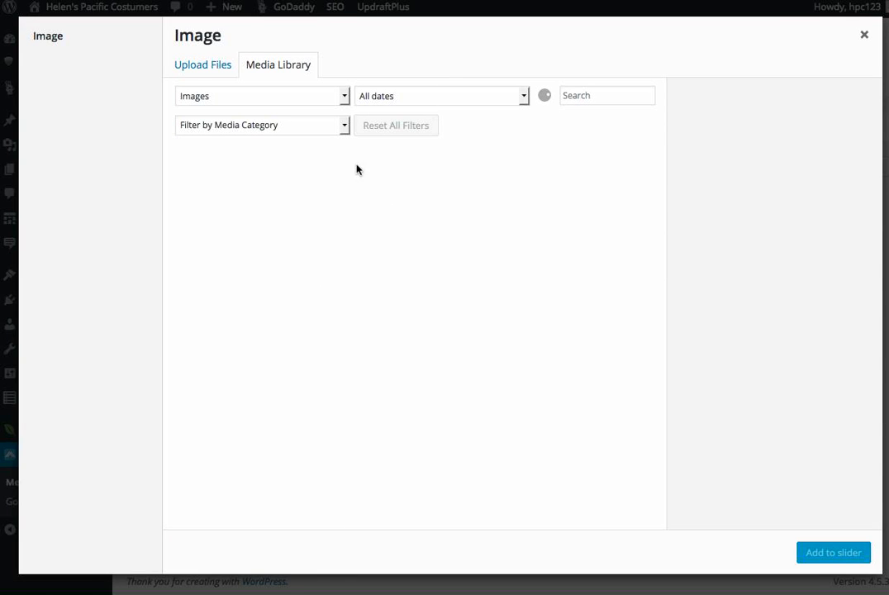
pyautogui.click(345, 128)
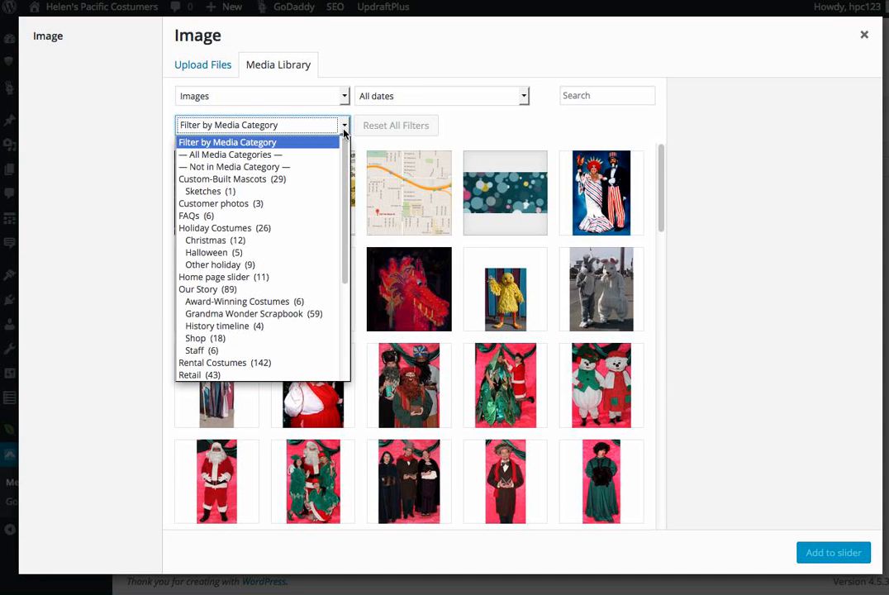
pyautogui.scroll(-5, 348, 159)
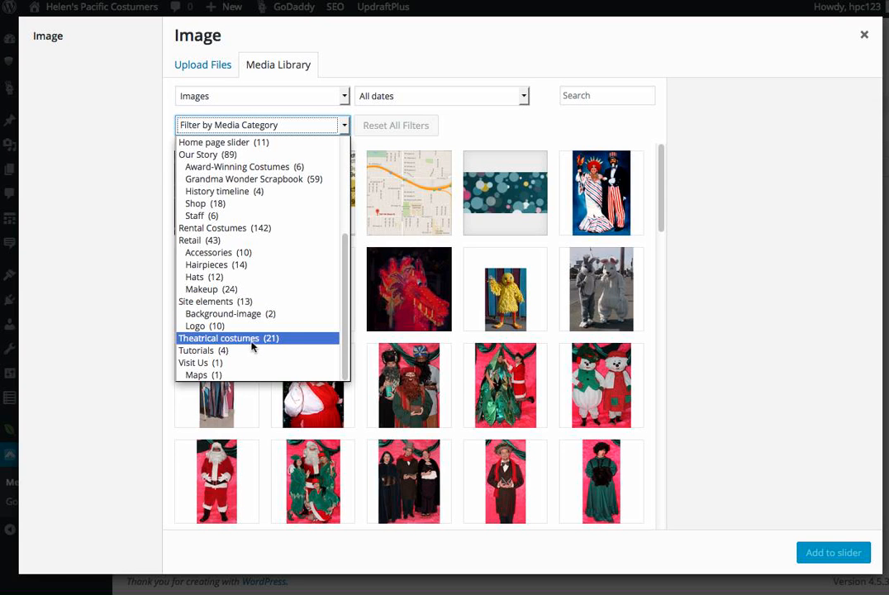
pyautogui.click(253, 346)
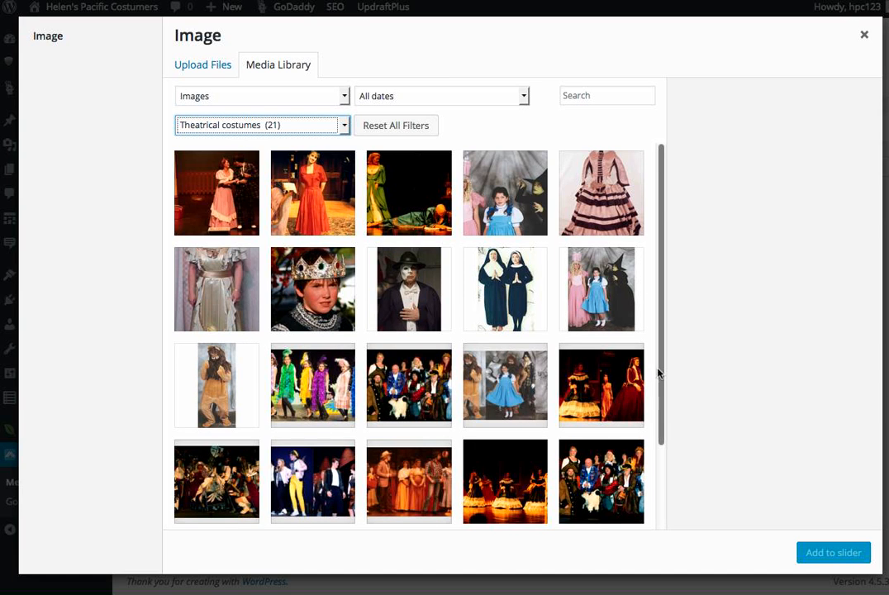
pyautogui.moveTo(661, 369); pyautogui.dragTo(660, 443)
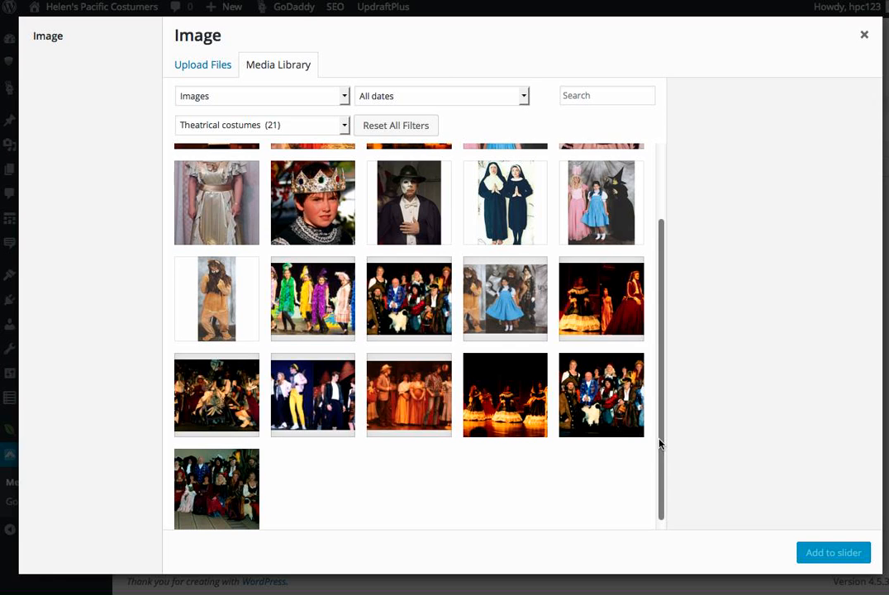
pyautogui.click(218, 486)
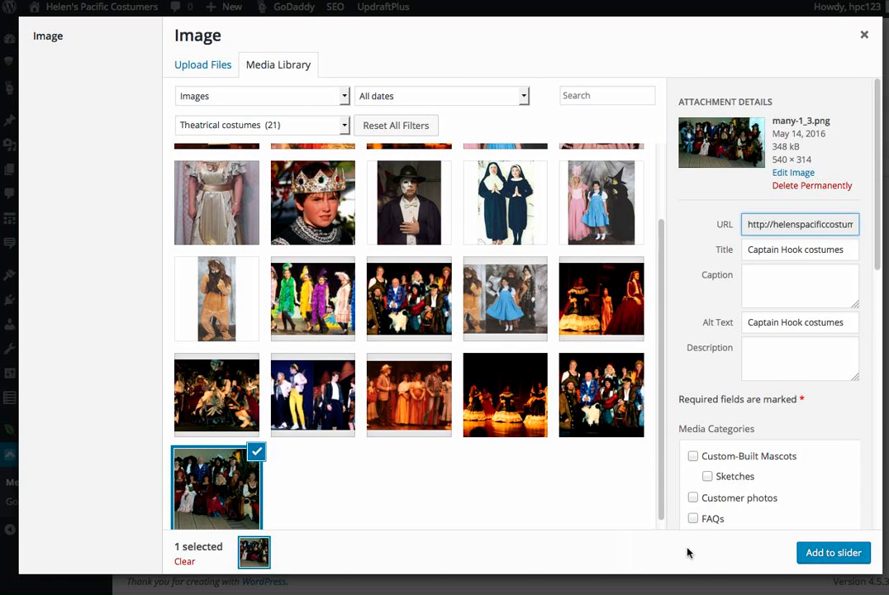
pyautogui.click(828, 563)
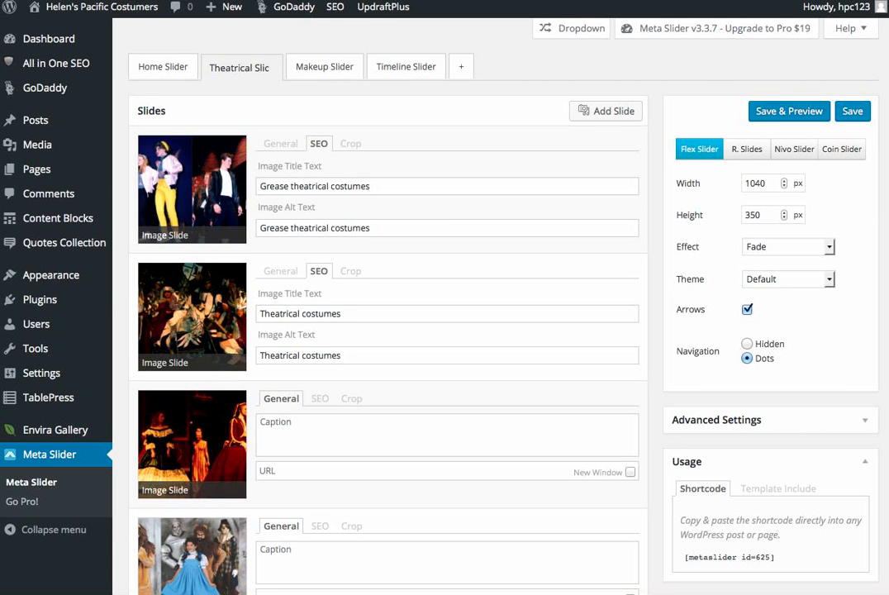
# Delete the Captain Hook costumes slide at the end of the Theatrical Slider and save the slider.
pyautogui.scroll(-10, 389, 306)
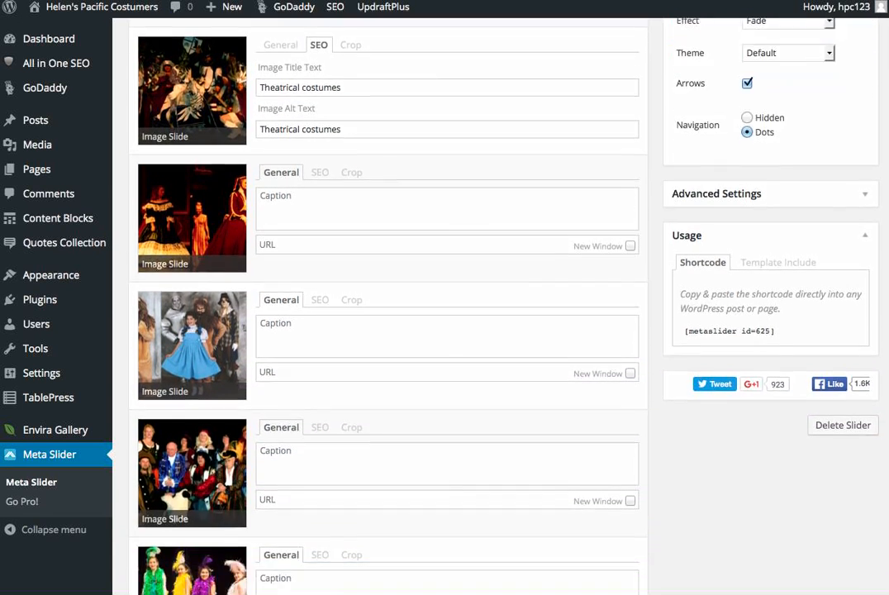
pyautogui.scroll(-3, 842, 468)
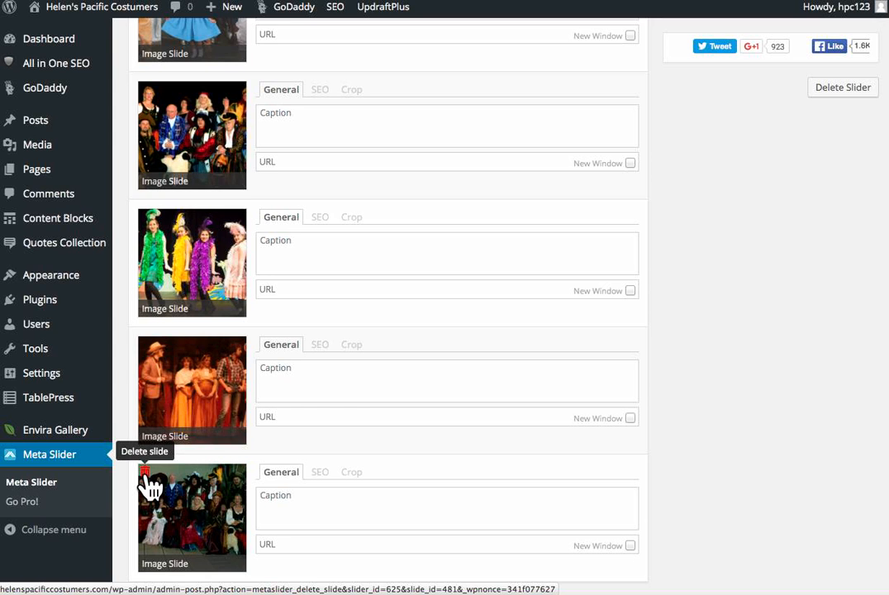
pyautogui.click(145, 472)
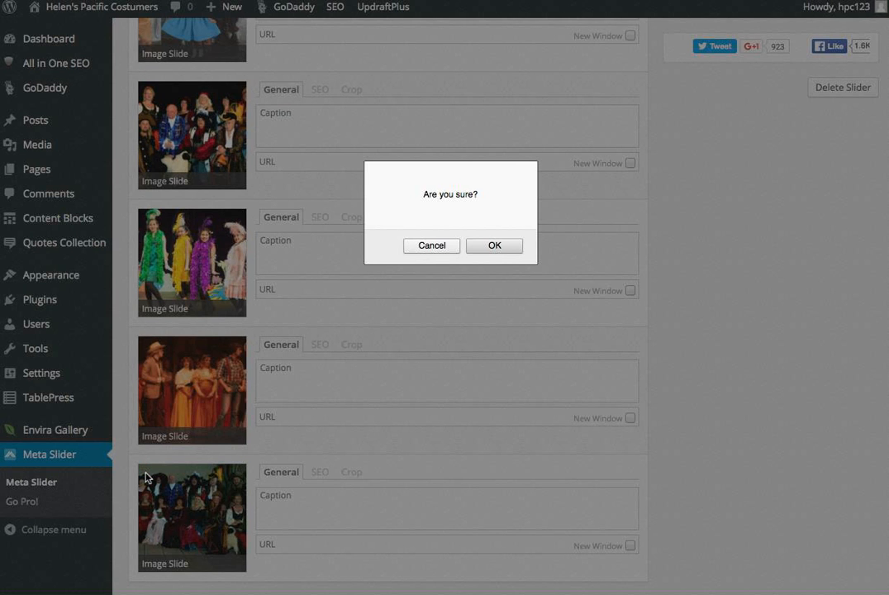
pyautogui.click(493, 246)
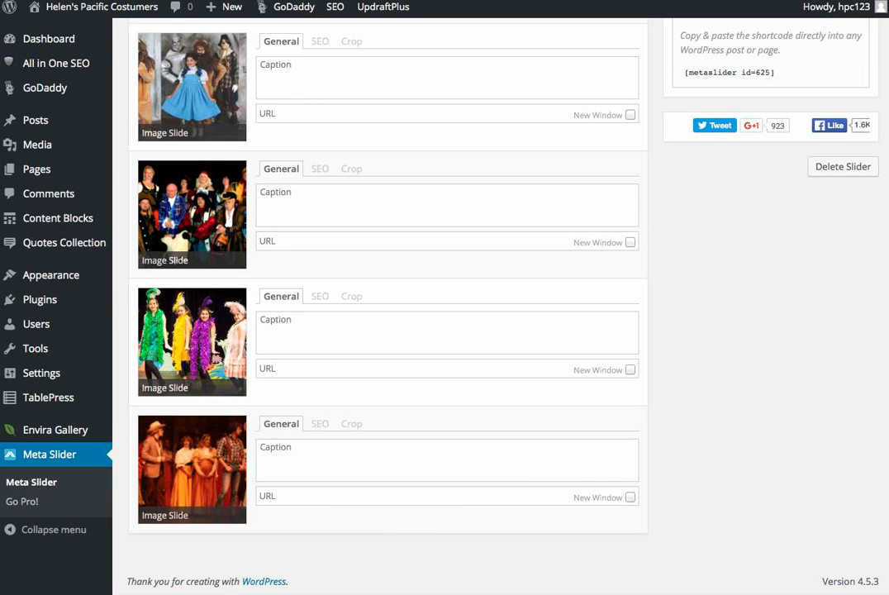
pyautogui.scroll(6, 388, 306)
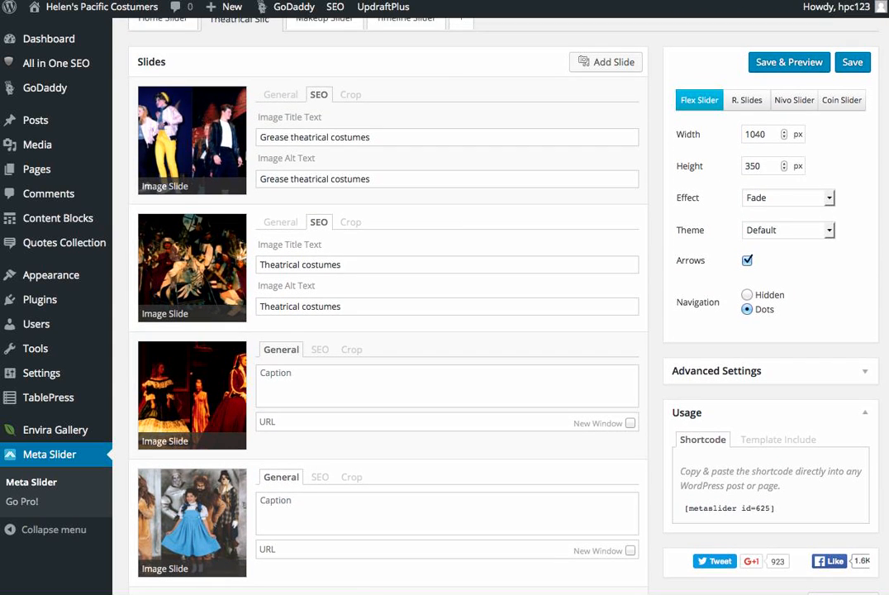
pyautogui.click(860, 64)
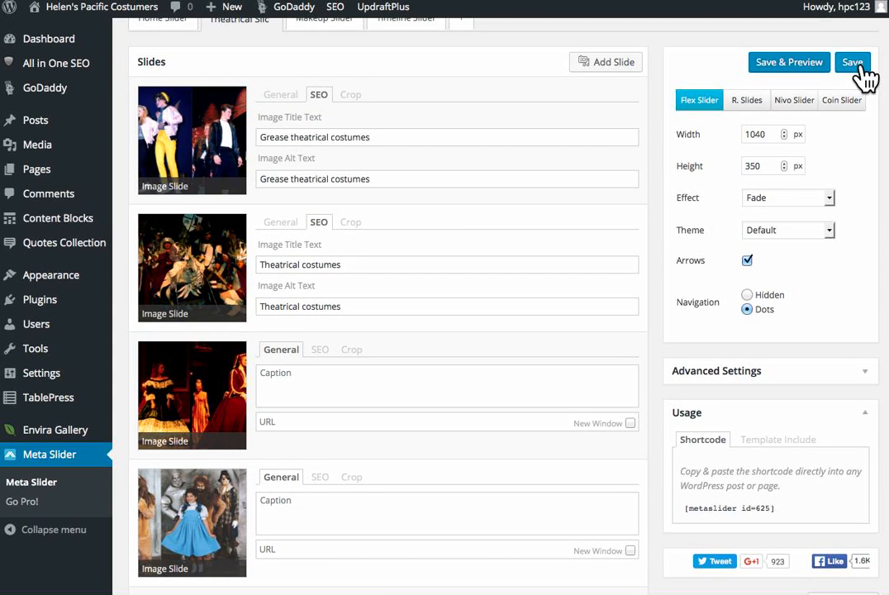